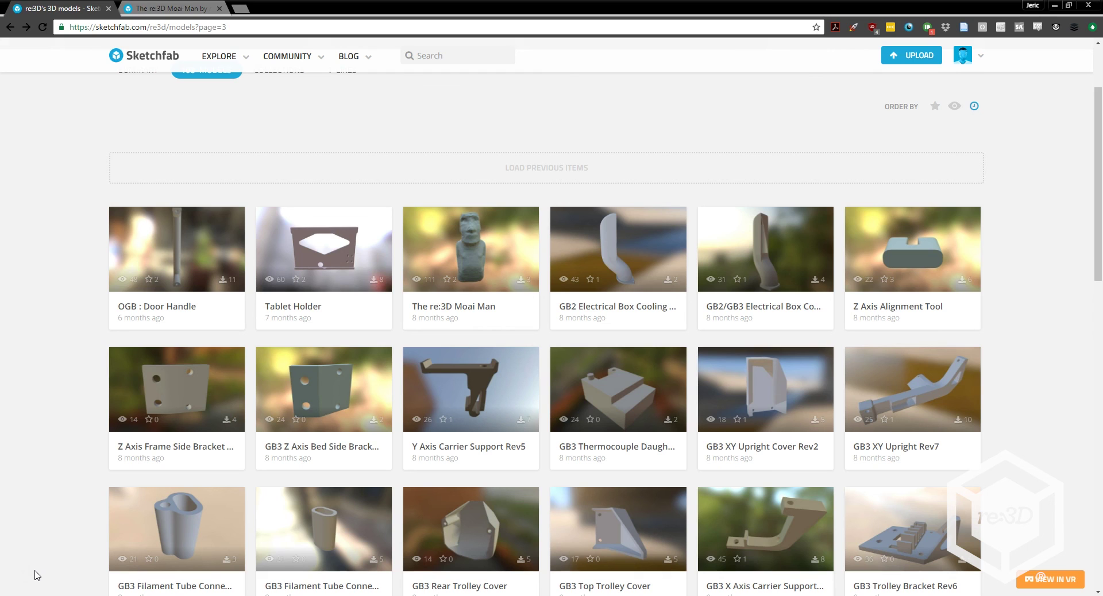
# Open The re:3D Moai Man page on Sketchfab, scroll to its Download button, then go to Simplify3D.
pyautogui.click(101, 571)
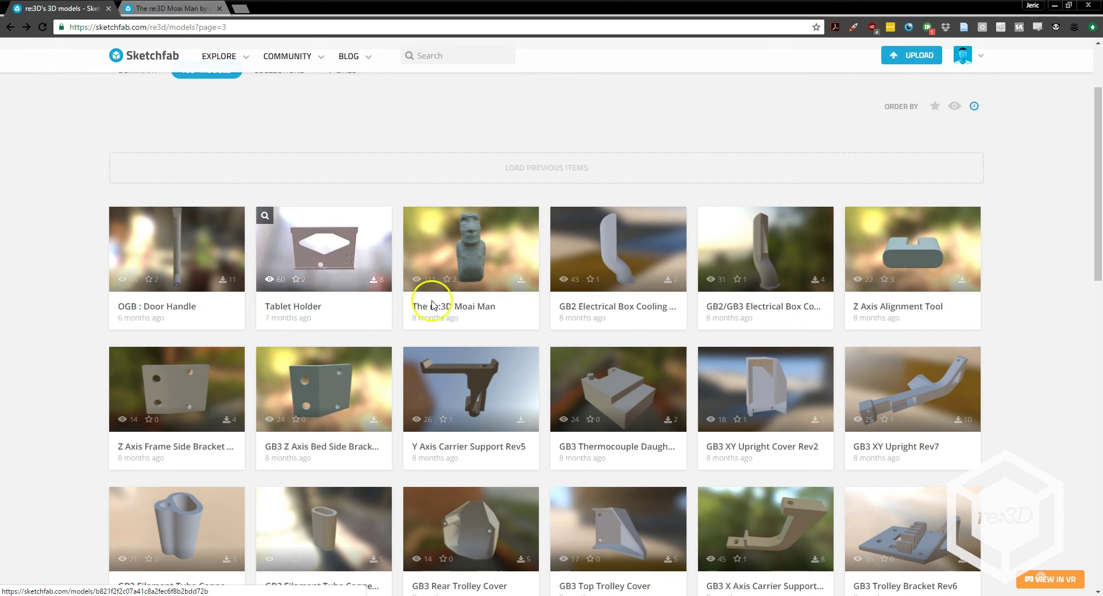
pyautogui.click(463, 309)
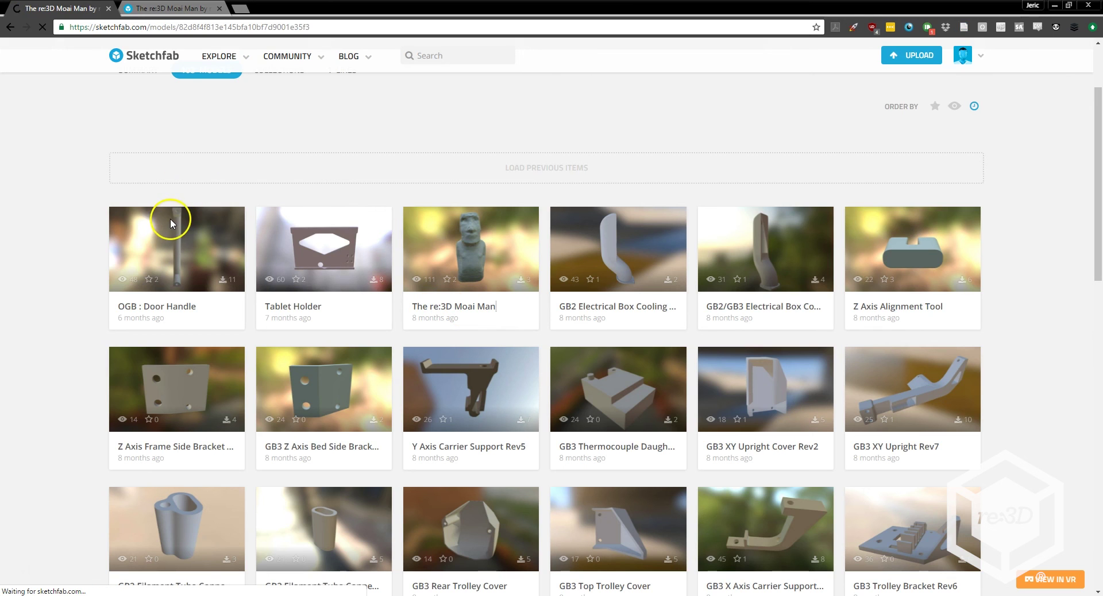
pyautogui.scroll(-3, 218, 225)
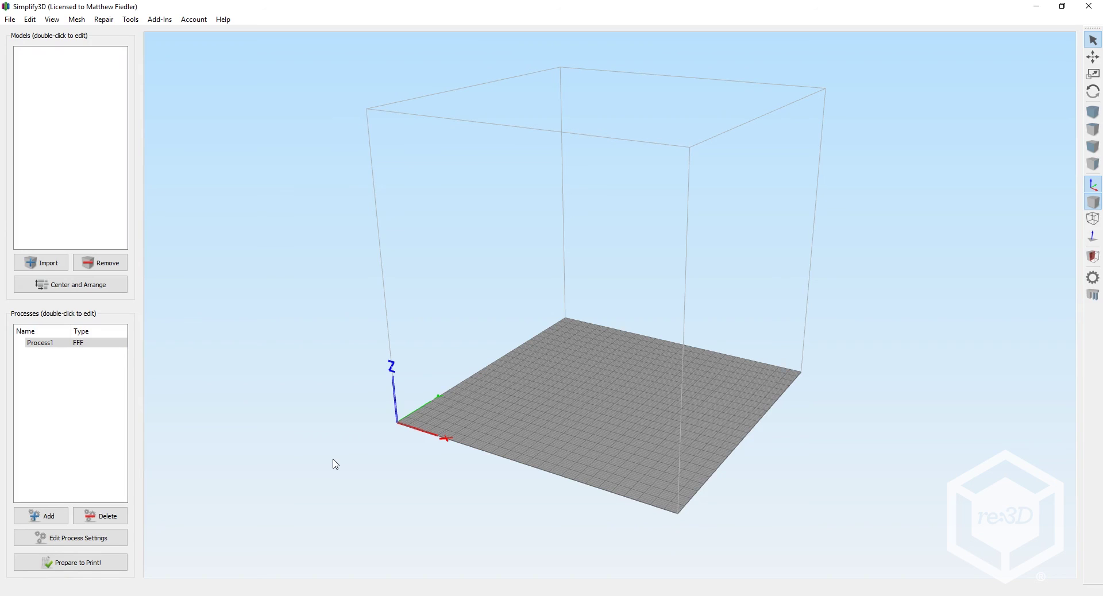
# Import the re3DMoai -2 STL file from the Moai folder into Simplify3D.
pyautogui.click(40, 263)
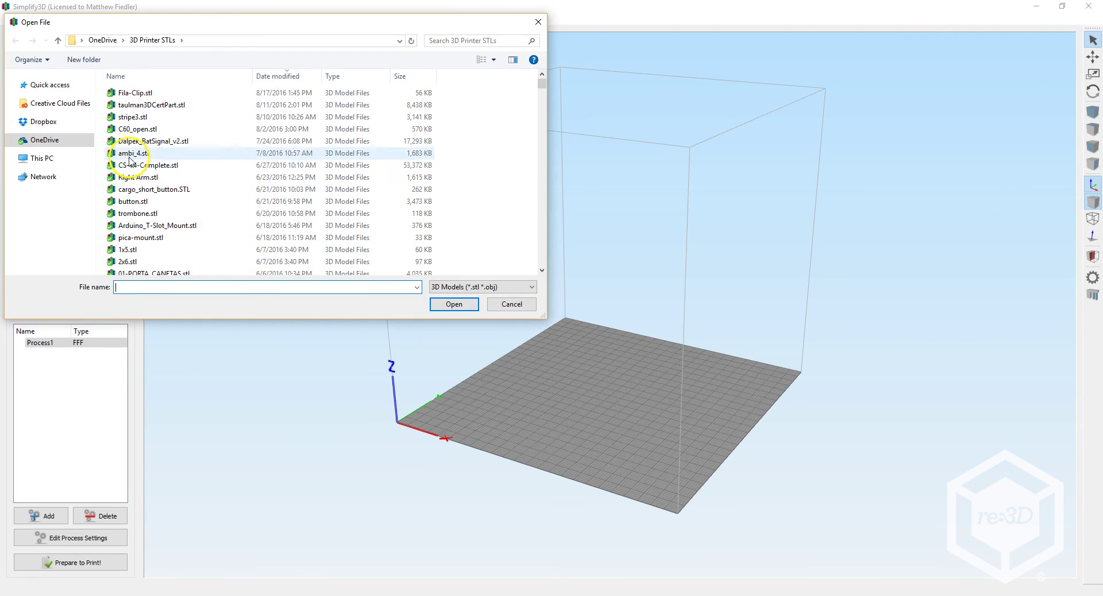
pyautogui.scroll(-15, 130, 161)
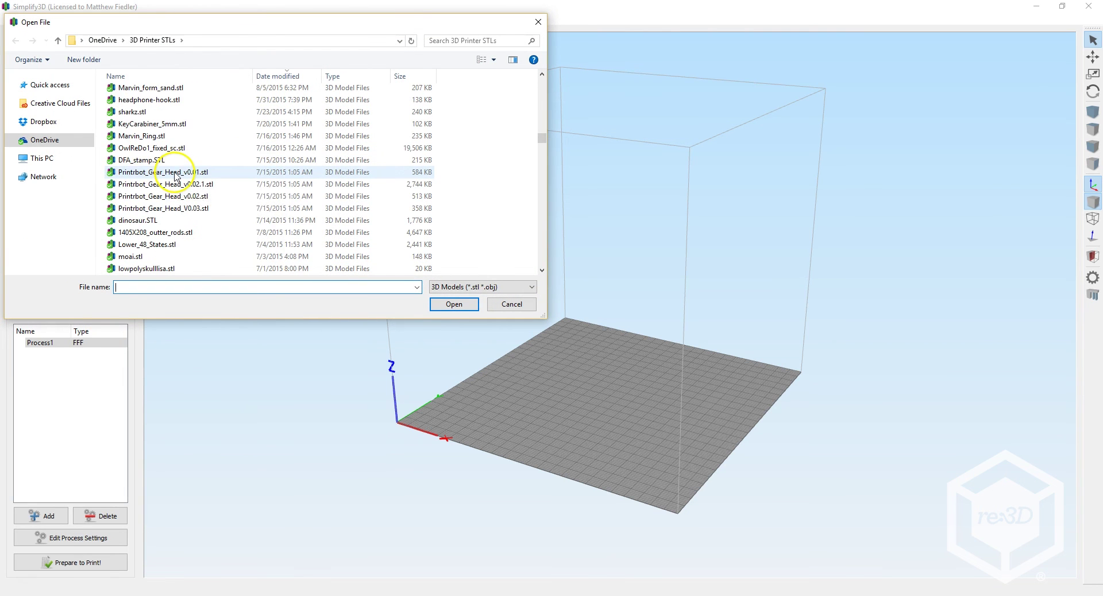
pyautogui.scroll(-4, 176, 177)
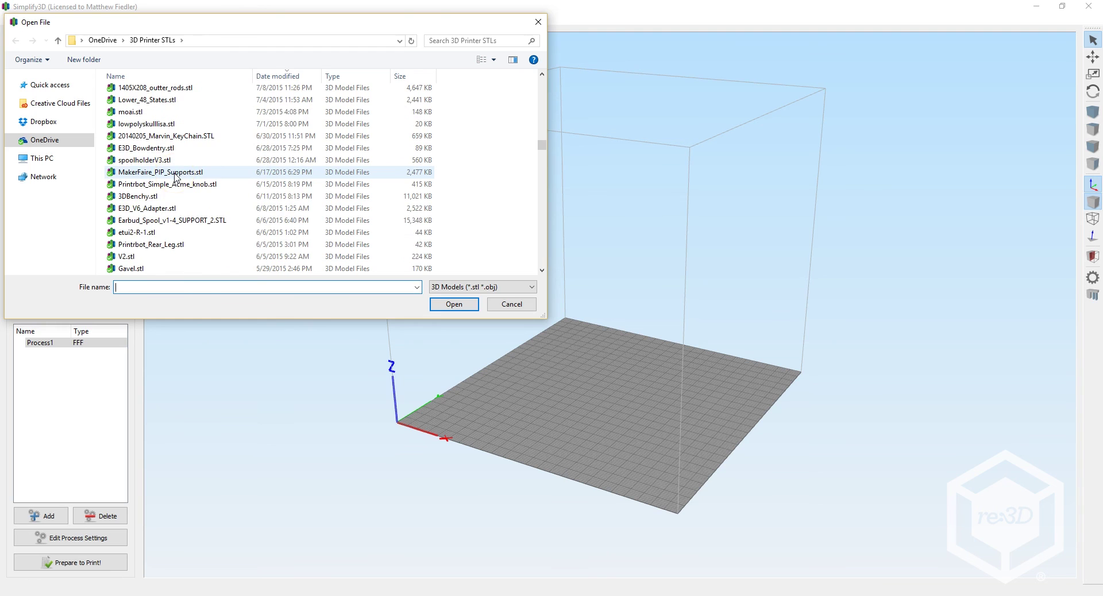
pyautogui.scroll(-12, 172, 184)
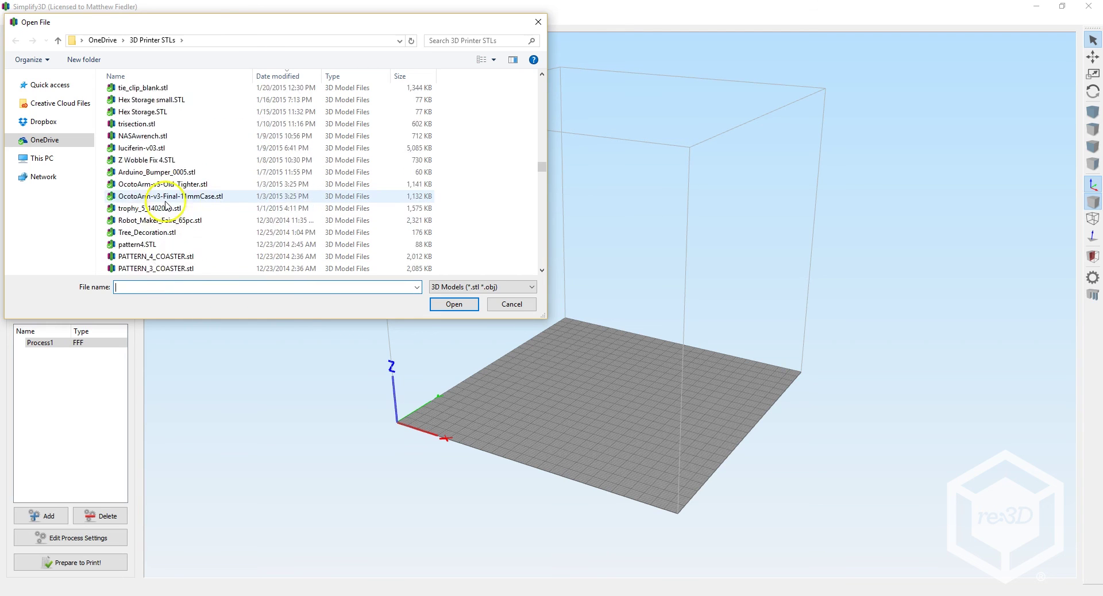
pyautogui.scroll(-10, 165, 205)
pyautogui.click(160, 223)
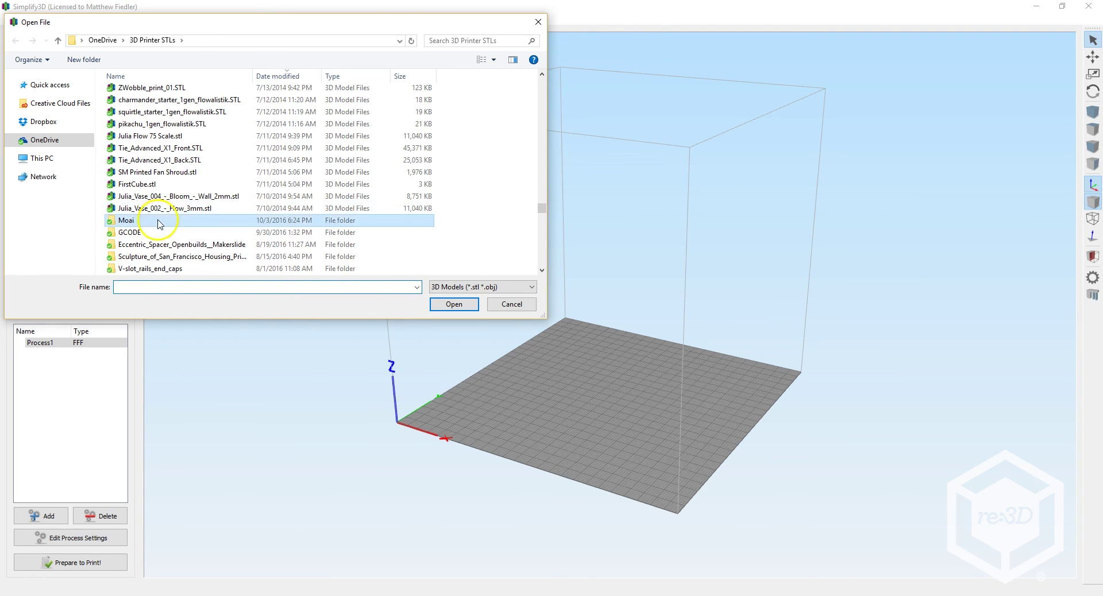
pyautogui.doubleClick(160, 223)
pyautogui.doubleClick(143, 94)
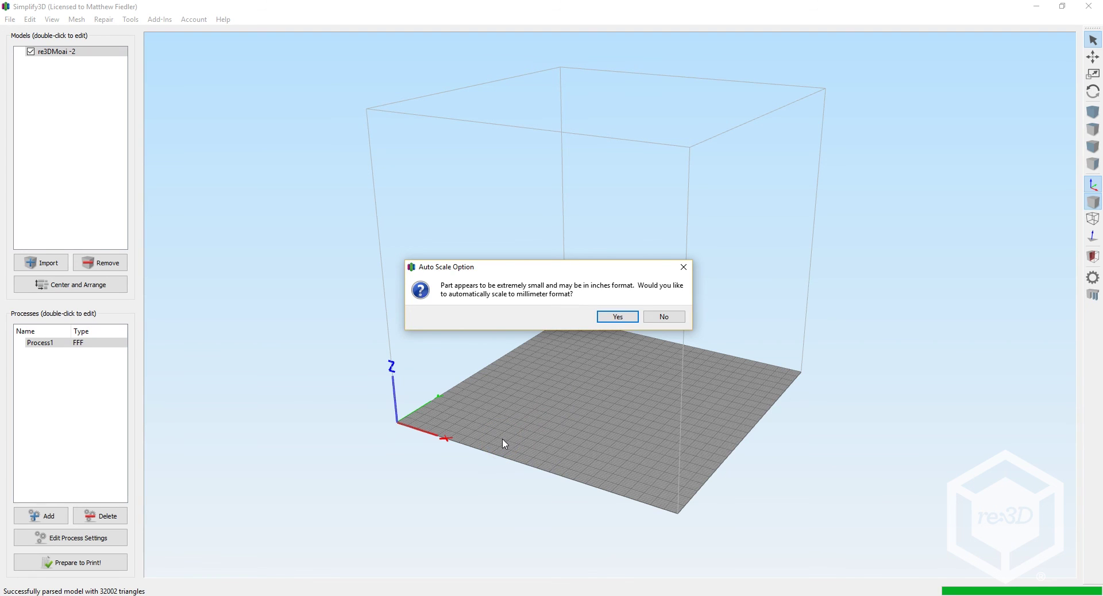
# Convert the Moai from inches to millimetres at 2540% scale and open its model settings.
pyautogui.click(617, 316)
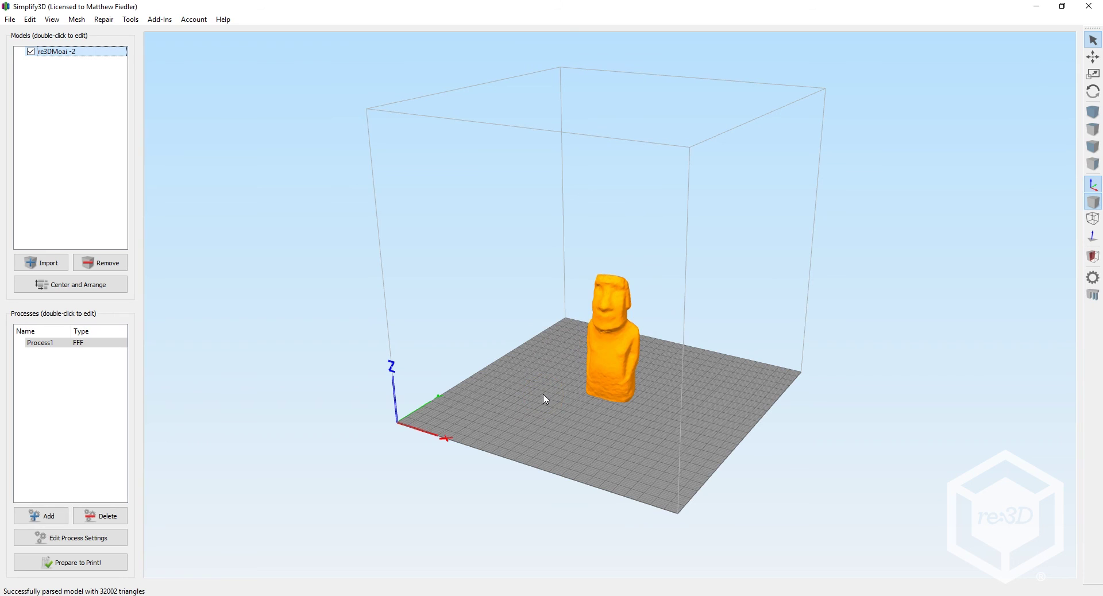
pyautogui.doubleClick(614, 359)
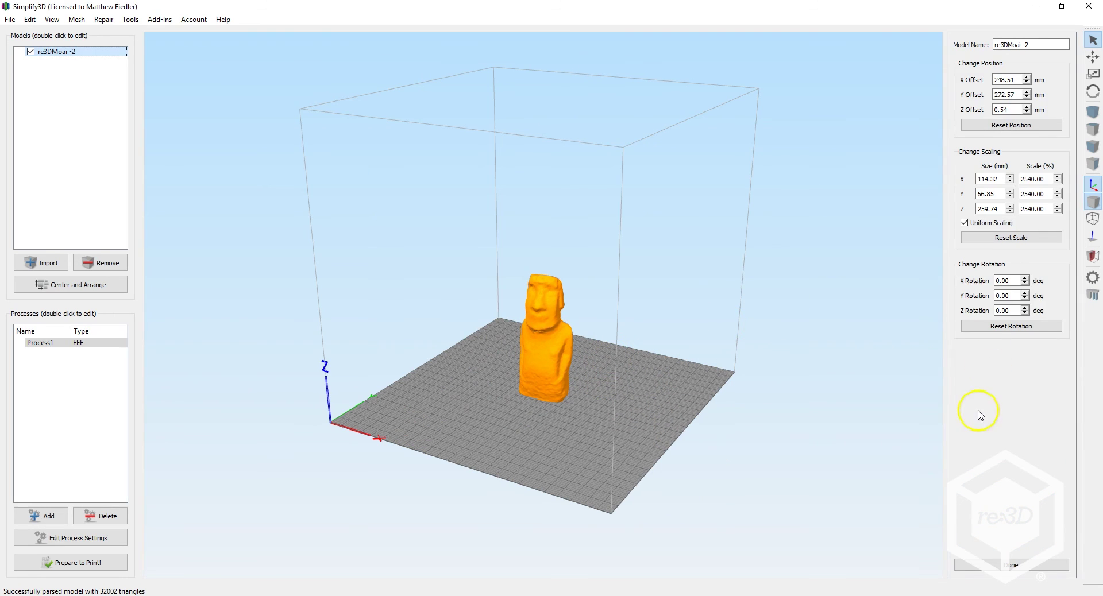
pyautogui.doubleClick(988, 209)
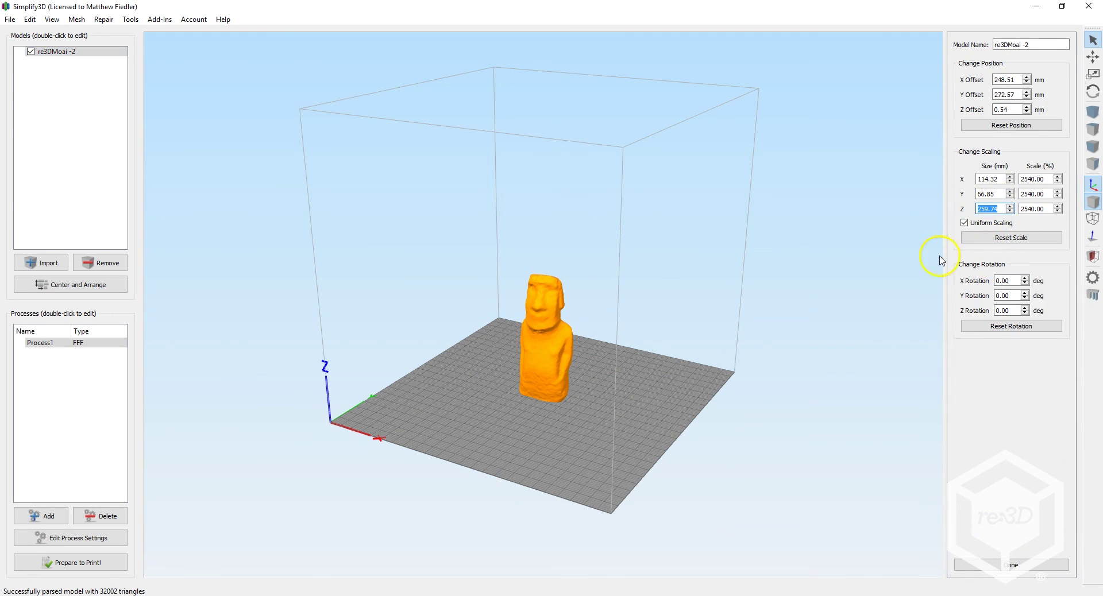
pyautogui.click(1048, 565)
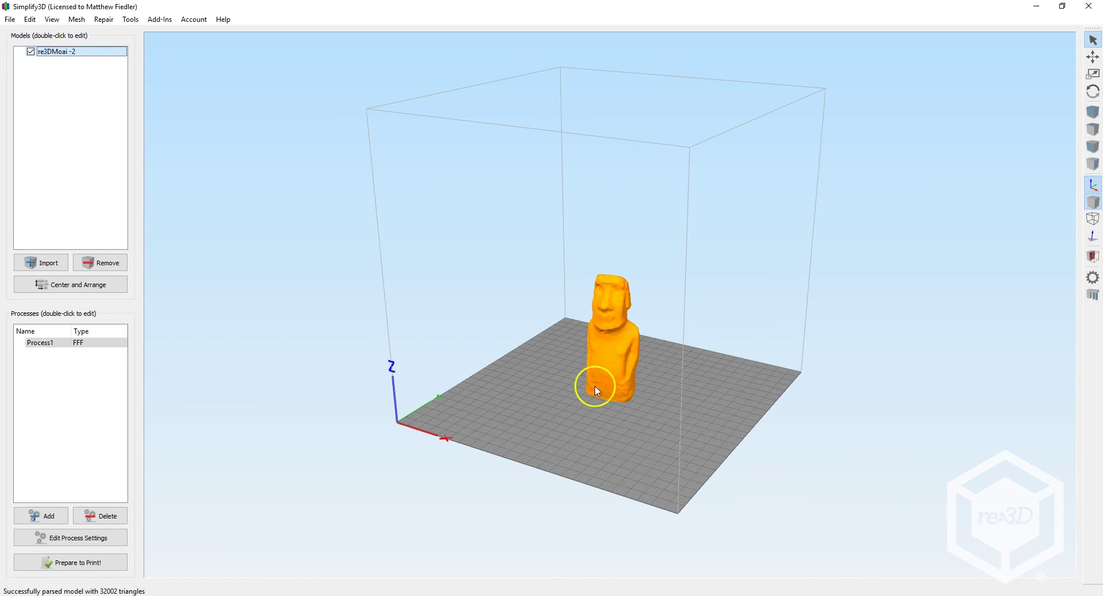
pyautogui.doubleClick(610, 348)
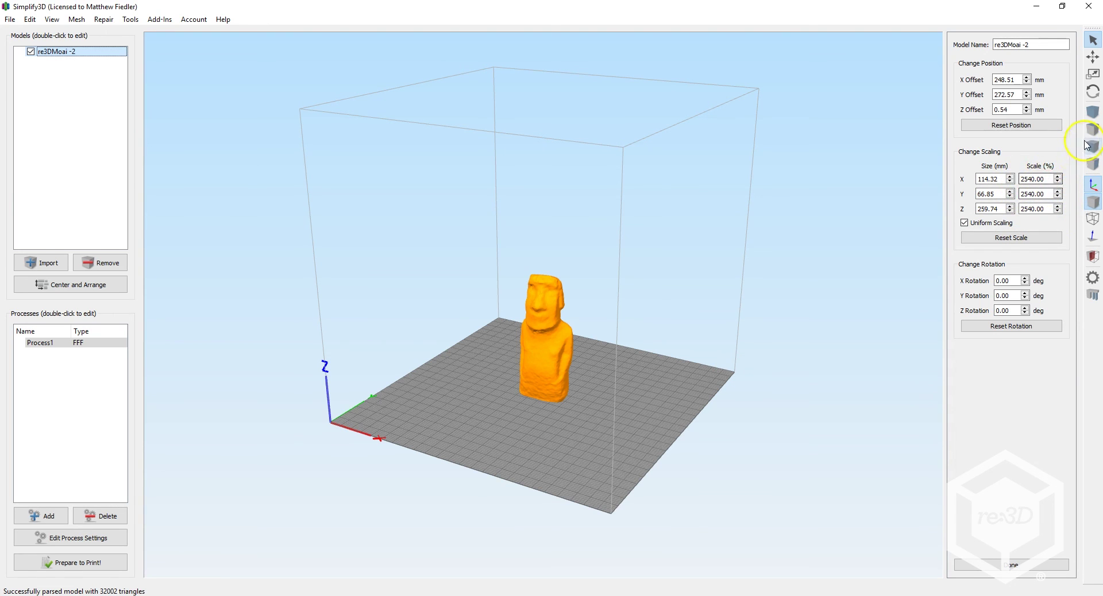
# Rescale the Moai uniformly to 1000% so it measures 45.01 × 26.32 × 102.26 mm.
pyautogui.moveTo(1043, 179); pyautogui.dragTo(1008, 179)
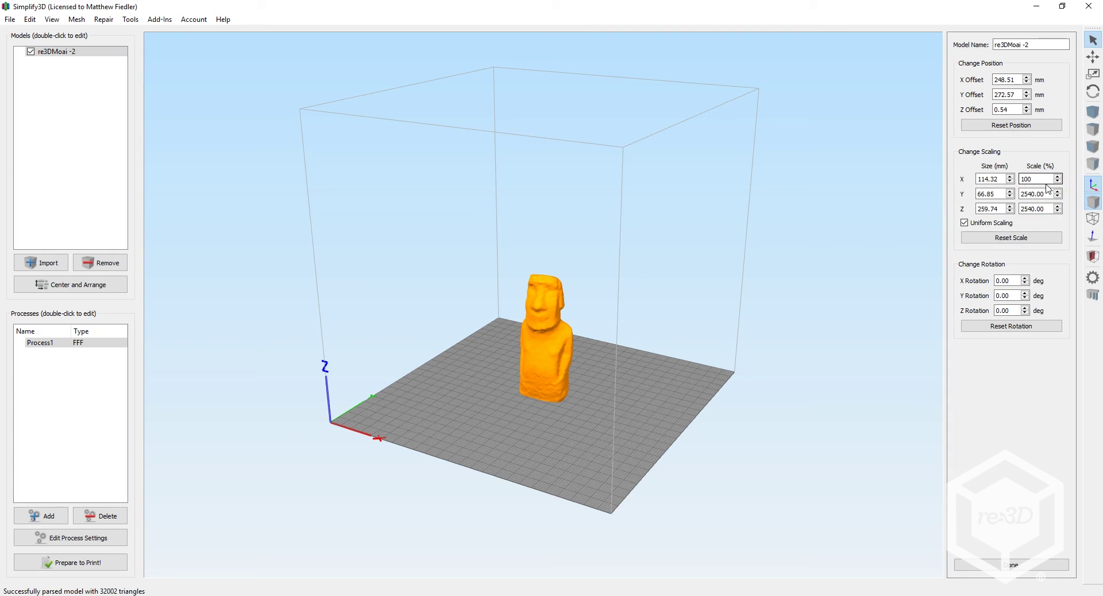
pyautogui.press('Return')
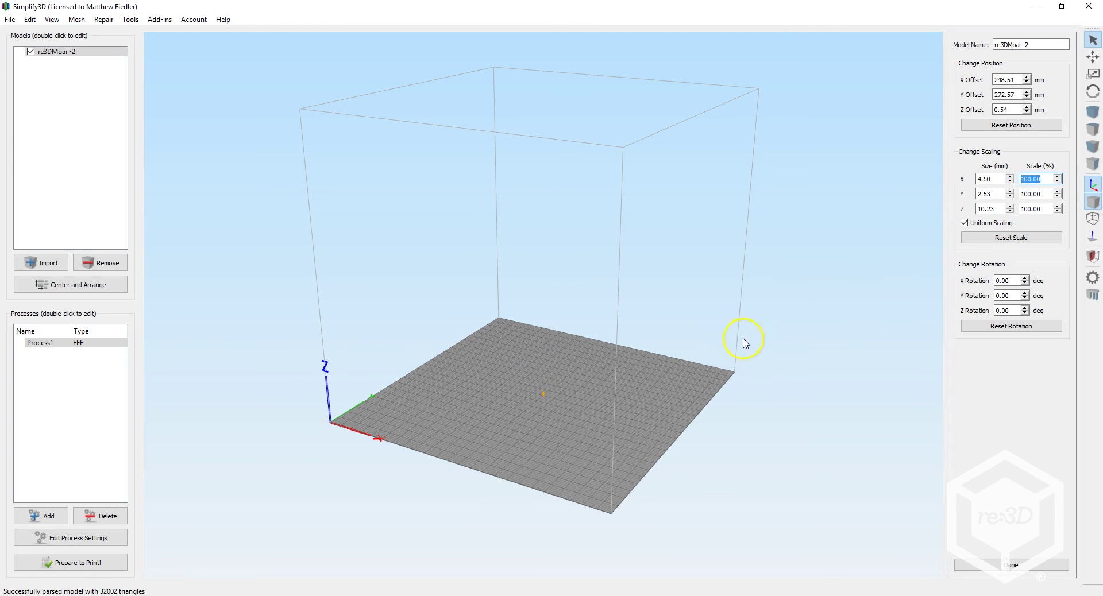
pyautogui.scroll(10, 555, 405)
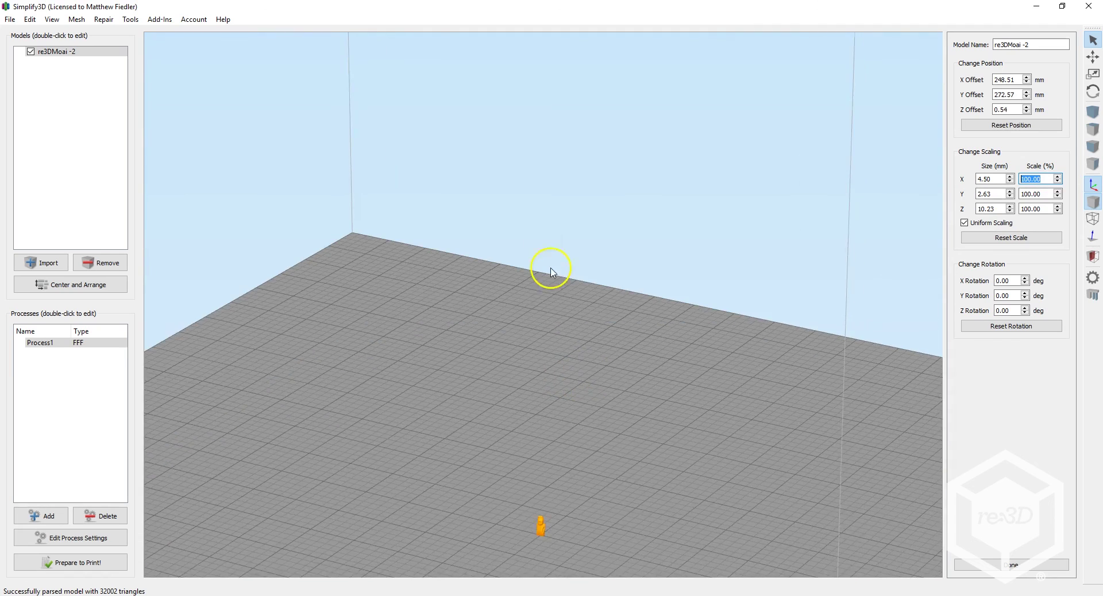
pyautogui.scroll(5, 537, 380)
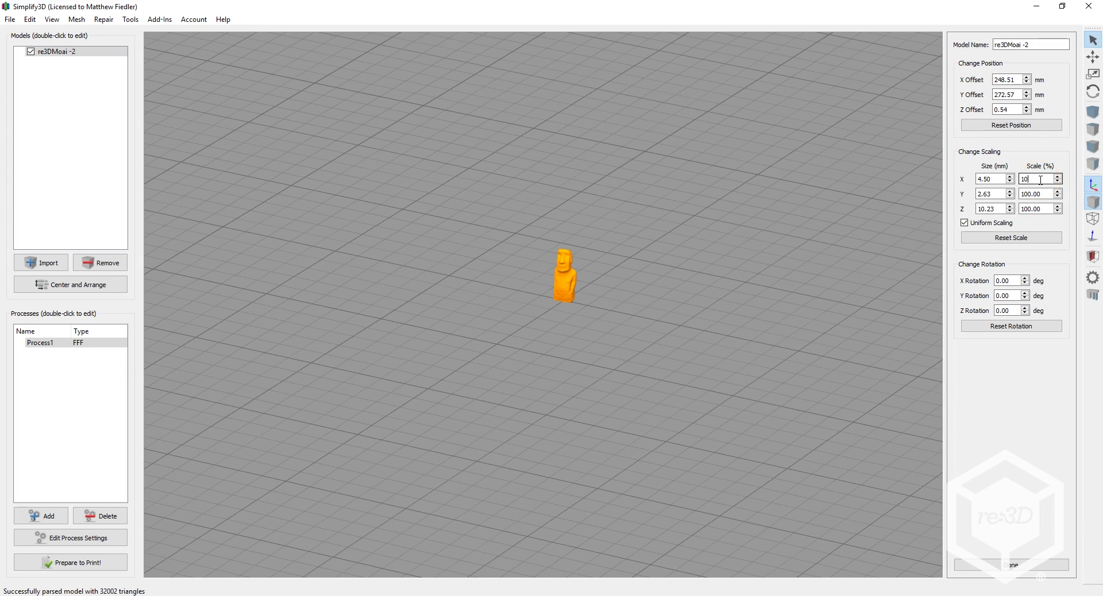
pyautogui.press('Return')
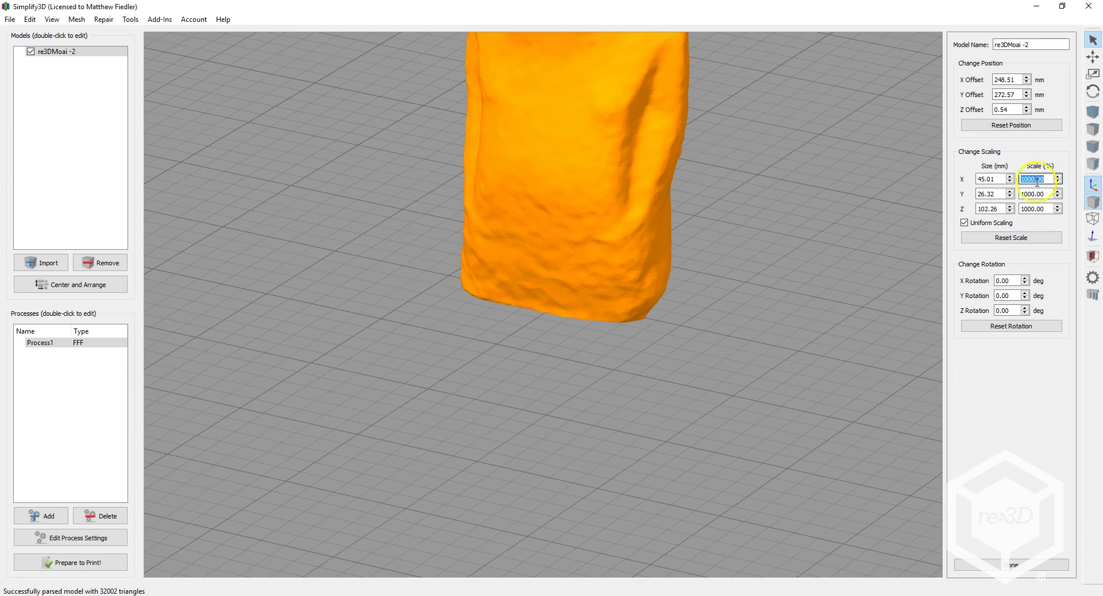
pyautogui.click(1002, 565)
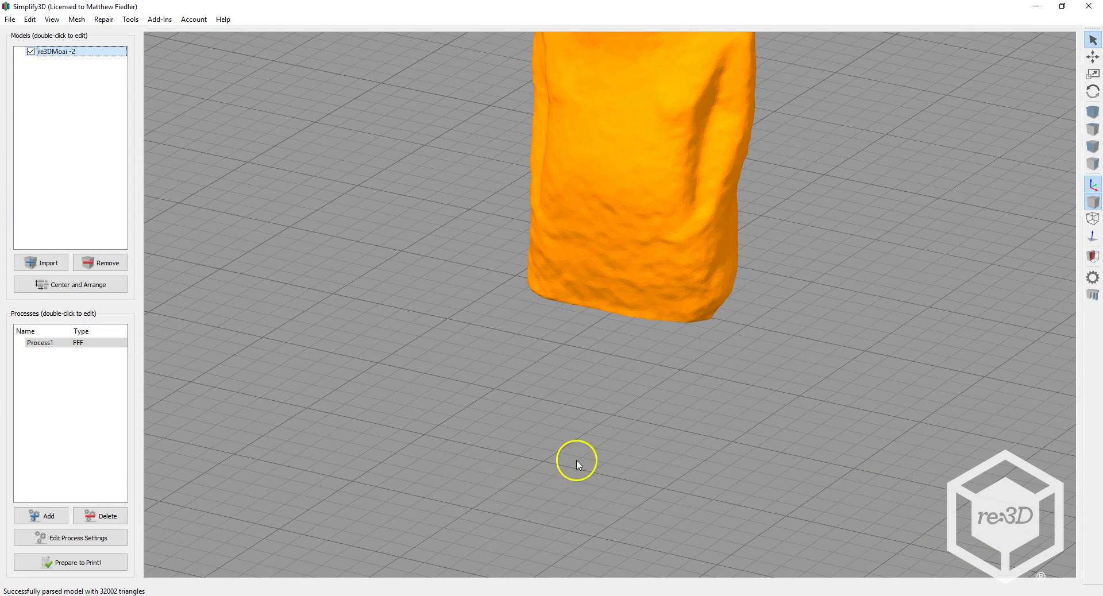
pyautogui.scroll(-6, 577, 462)
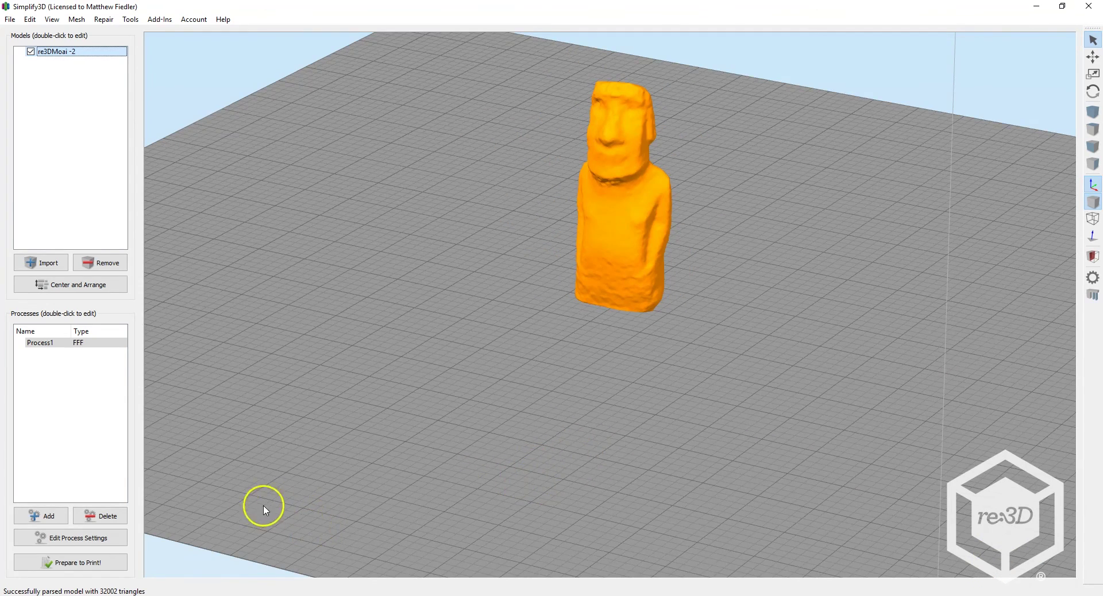
# Center and arrange the Moai on the build plate, then bring up Process1's FFF Settings.
pyautogui.click(73, 286)
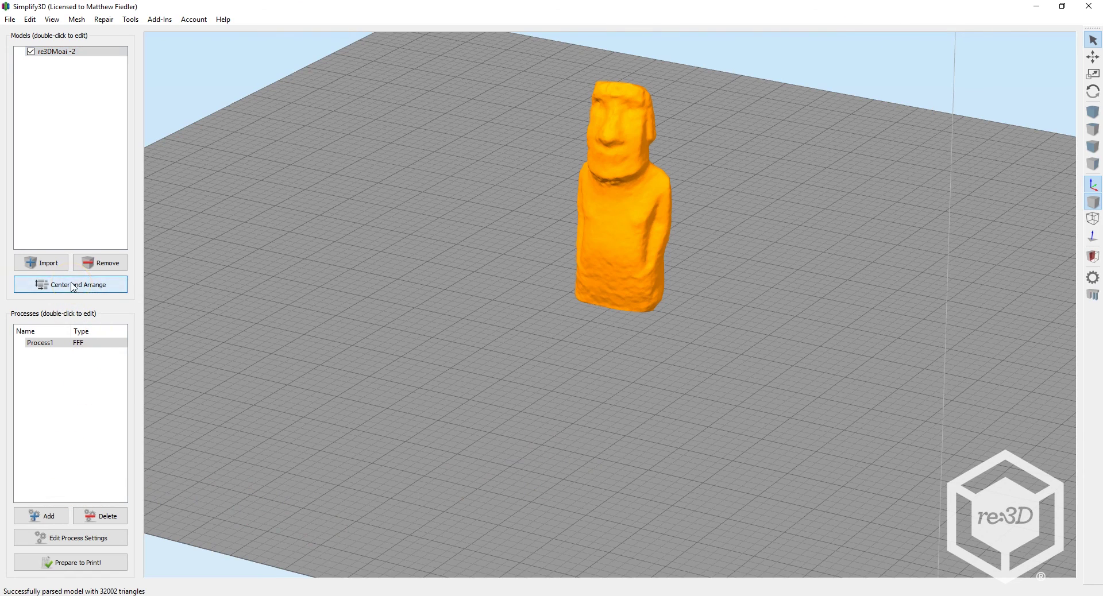
pyautogui.scroll(-5, 308, 273)
pyautogui.moveTo(308, 274); pyautogui.dragTo(468, 290)
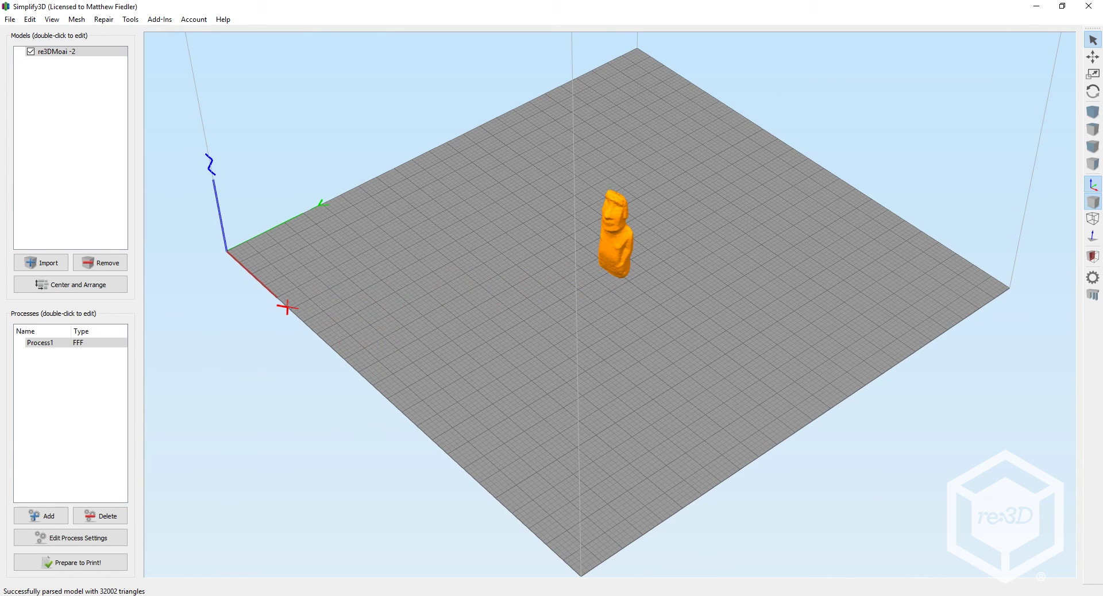
pyautogui.click(68, 537)
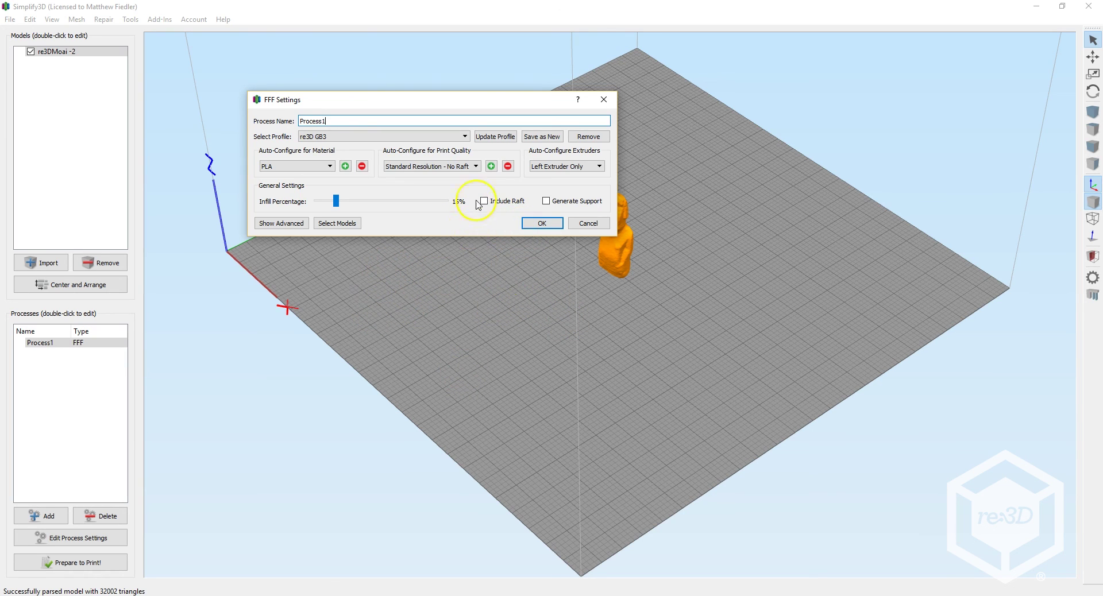
pyautogui.click(313, 136)
pyautogui.click(313, 136)
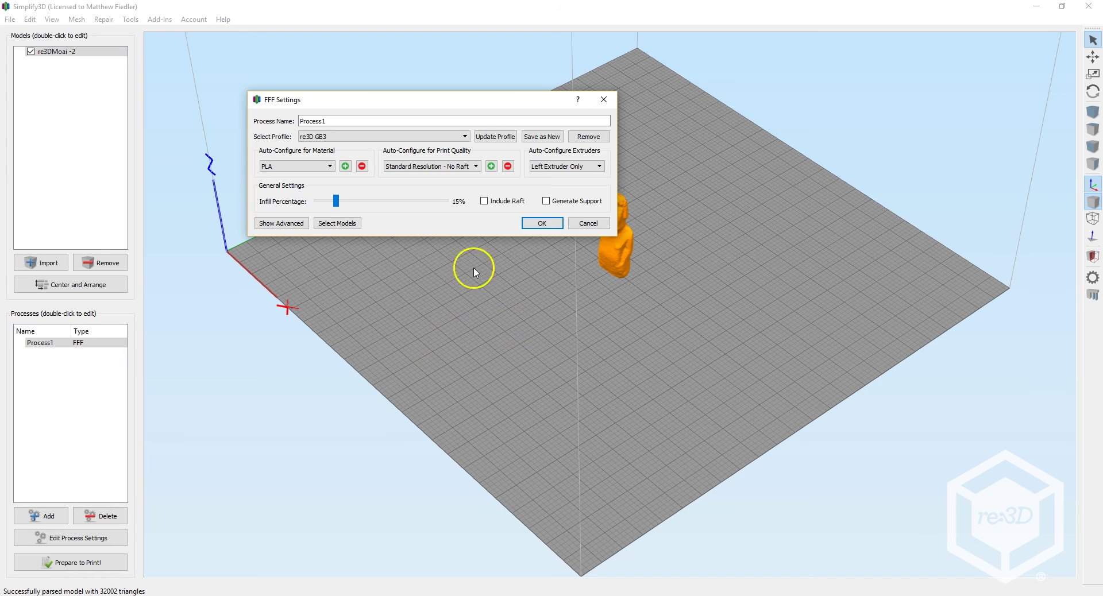
pyautogui.click(304, 166)
pyautogui.click(296, 175)
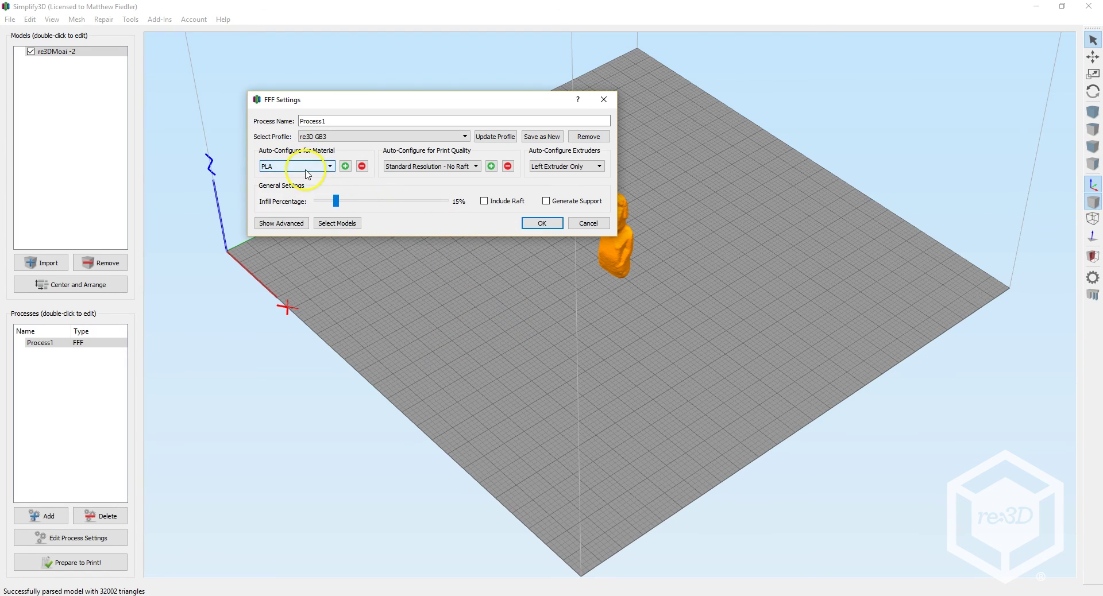
pyautogui.click(448, 167)
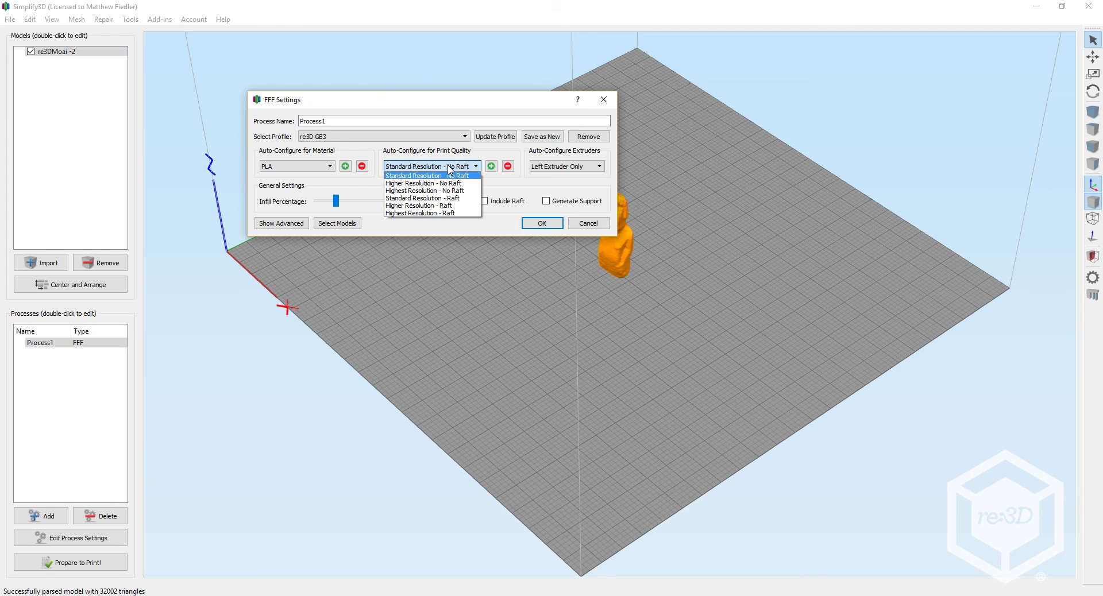
pyautogui.click(461, 175)
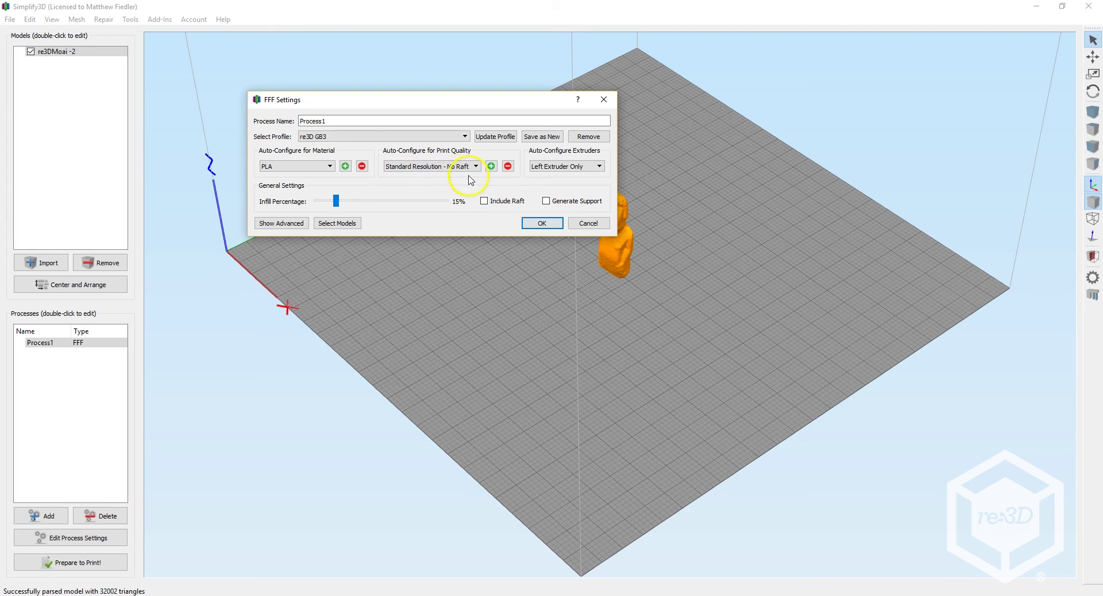
pyautogui.click(539, 168)
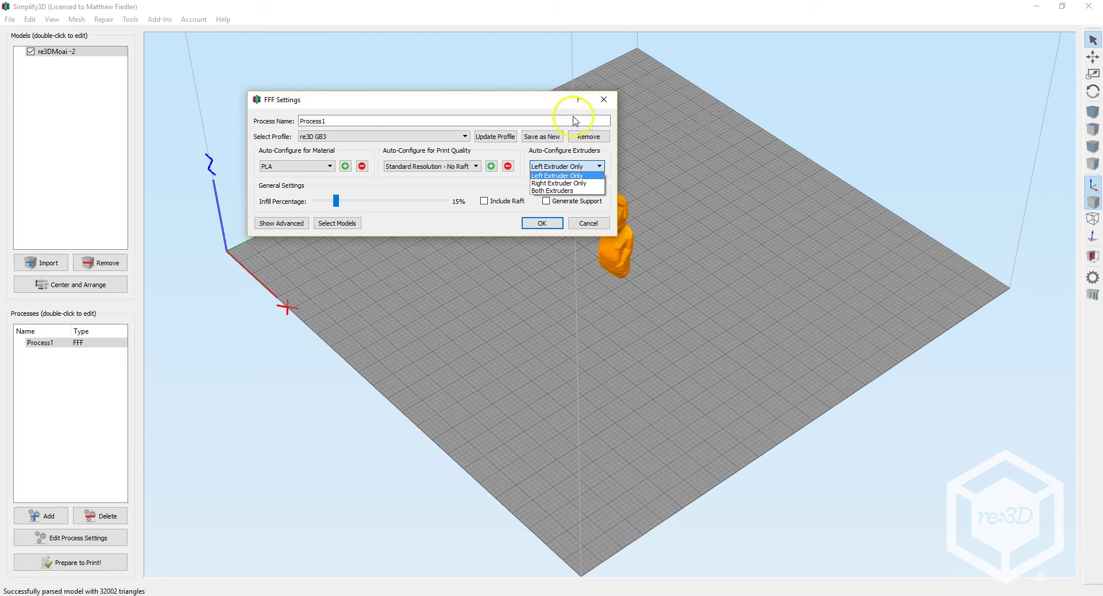
# Confirm Process1's FFF settings with Left Extruder Only and close the settings window.
pyautogui.click(568, 168)
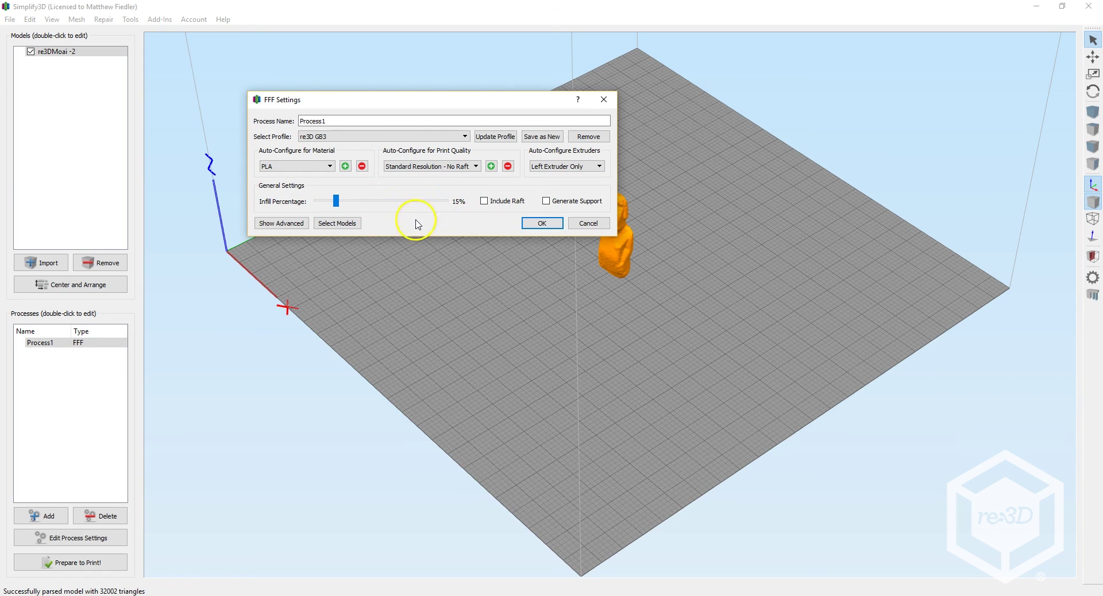
pyautogui.click(303, 224)
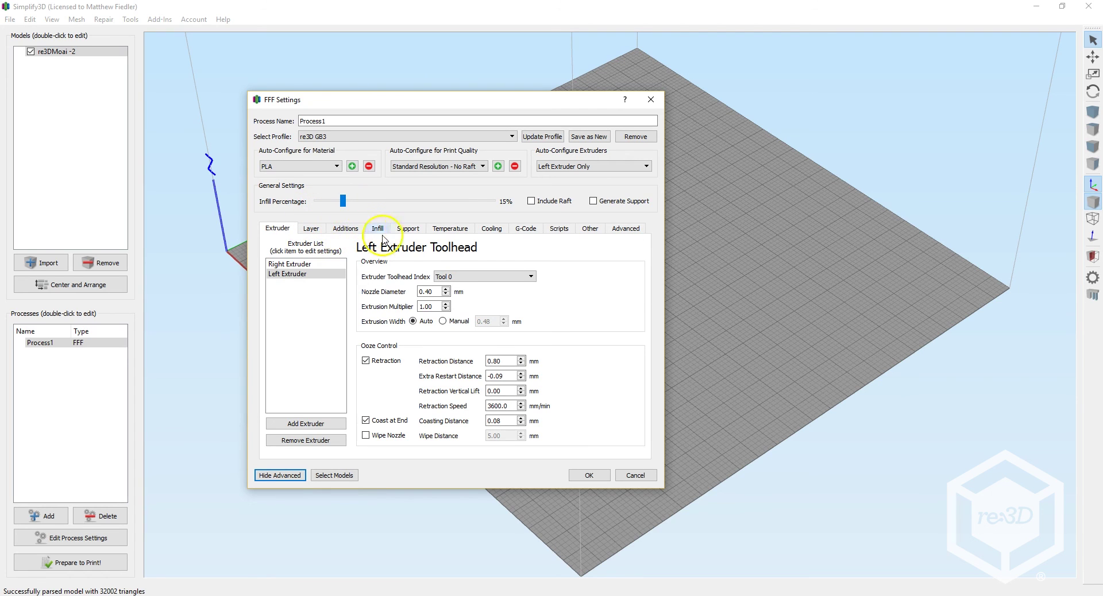
pyautogui.click(279, 475)
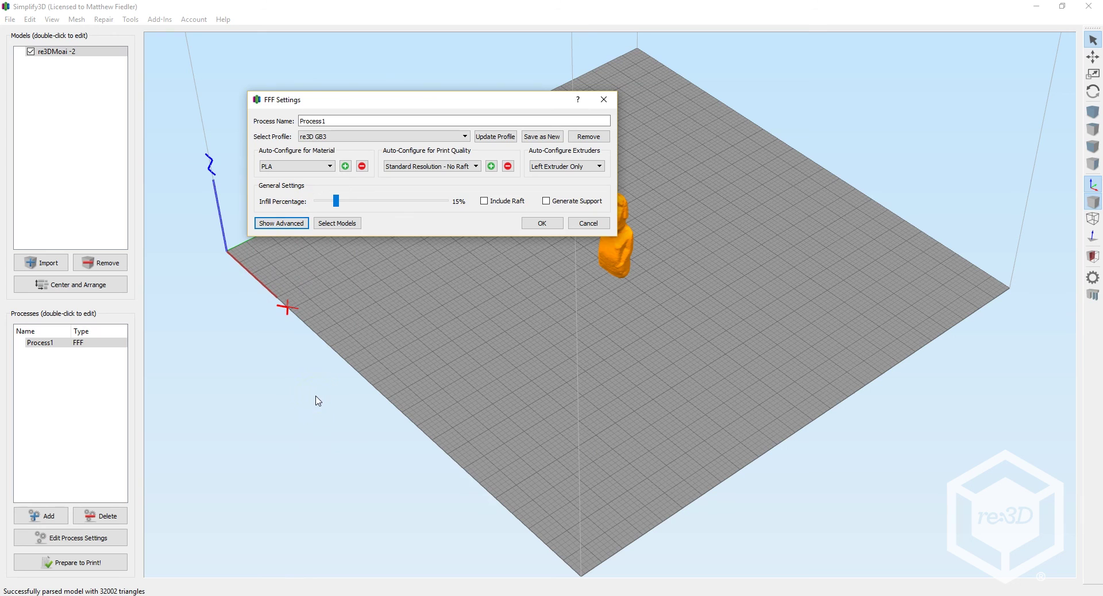
pyautogui.click(543, 224)
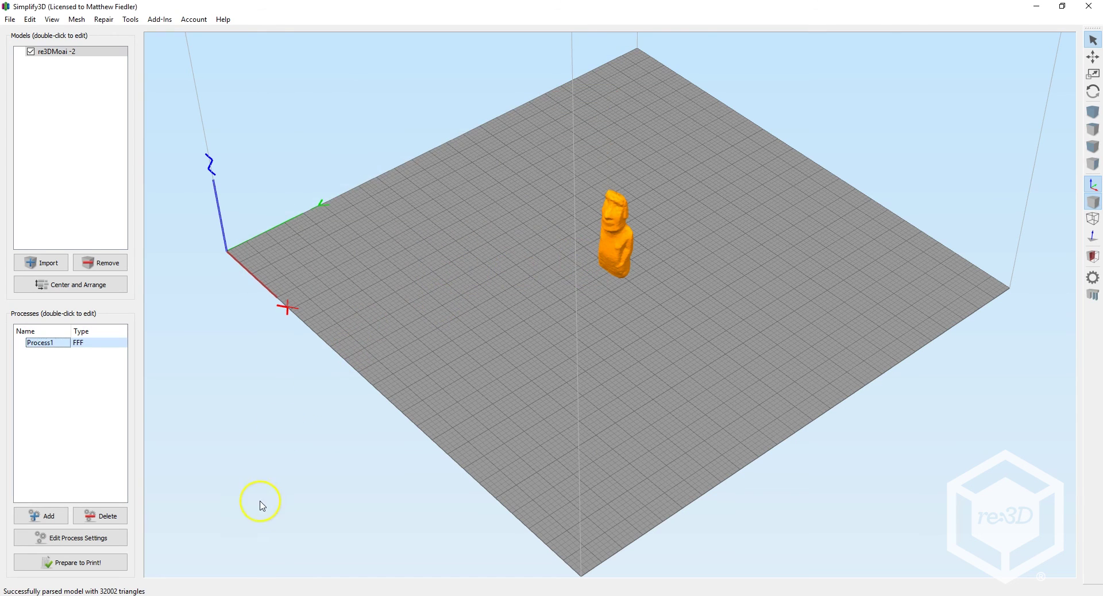
# Slice the Moai and preview its toolpaths at layers 289 and 269, then all 323 layers.
pyautogui.click(83, 565)
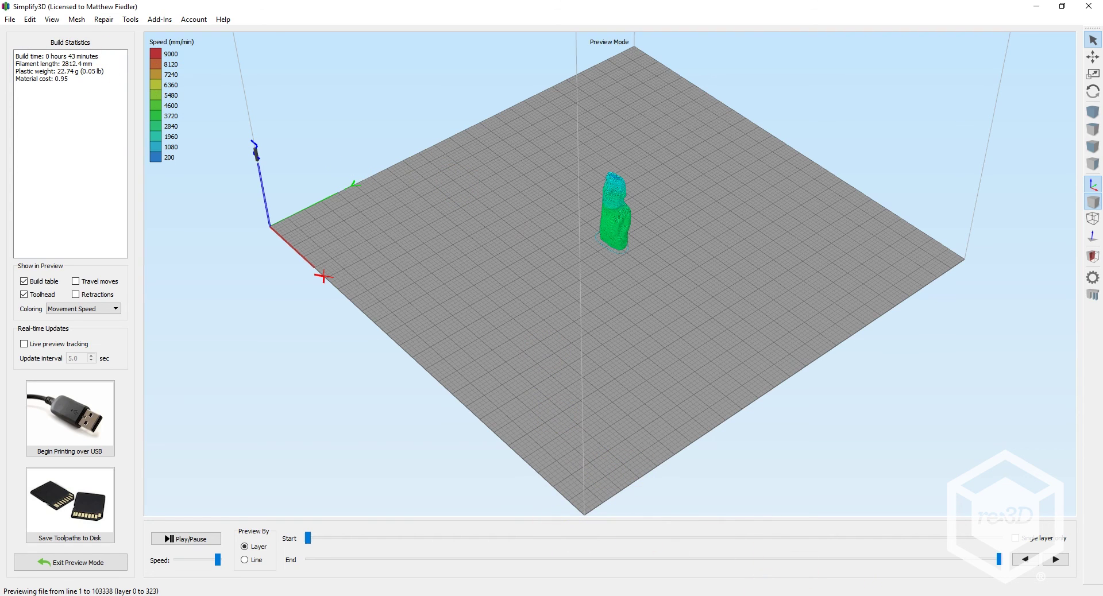
pyautogui.moveTo(999, 559); pyautogui.dragTo(897, 560)
pyautogui.scroll(5, 717, 284)
pyautogui.moveTo(626, 216); pyautogui.dragTo(517, 408, button='right')
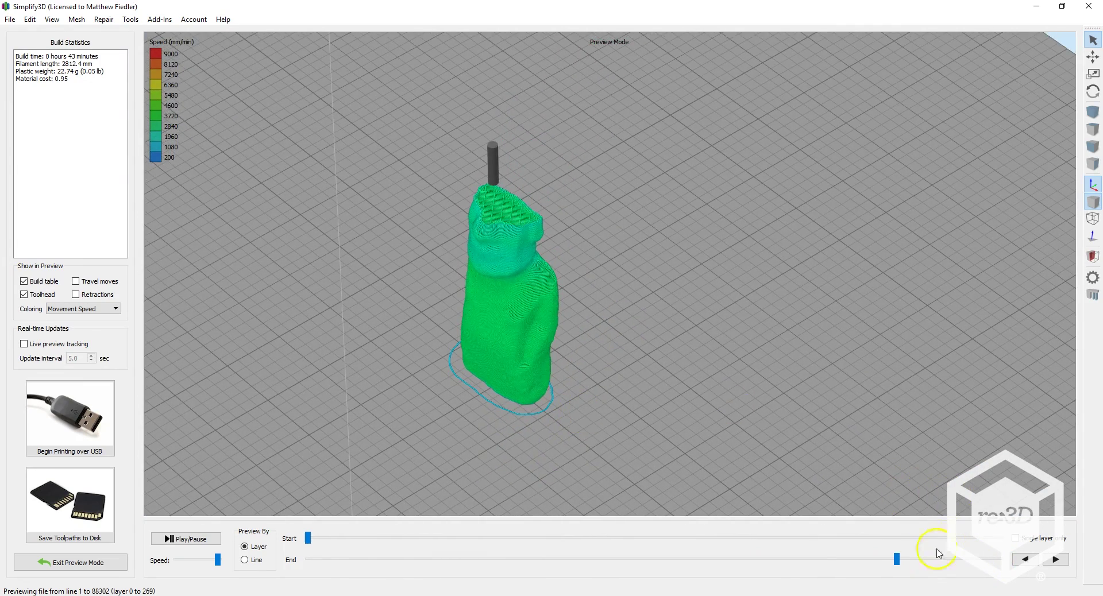
pyautogui.moveTo(898, 560); pyautogui.dragTo(1026, 563)
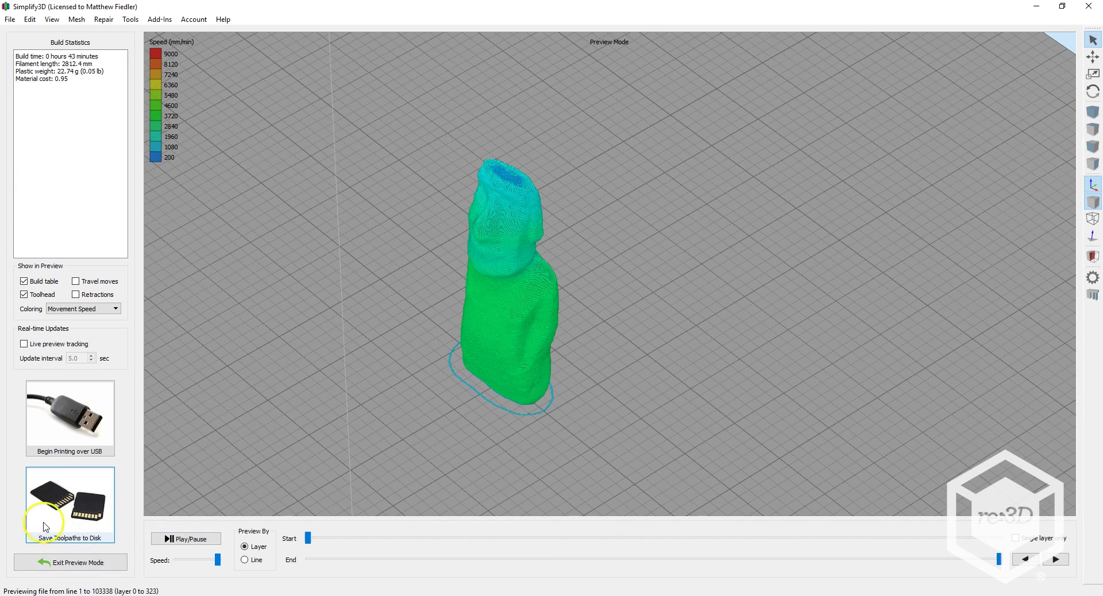
# Save the toolpaths as re3DMoai -2.gcode, choosing the SDHC (E:) card as the destination.
pyautogui.click(96, 509)
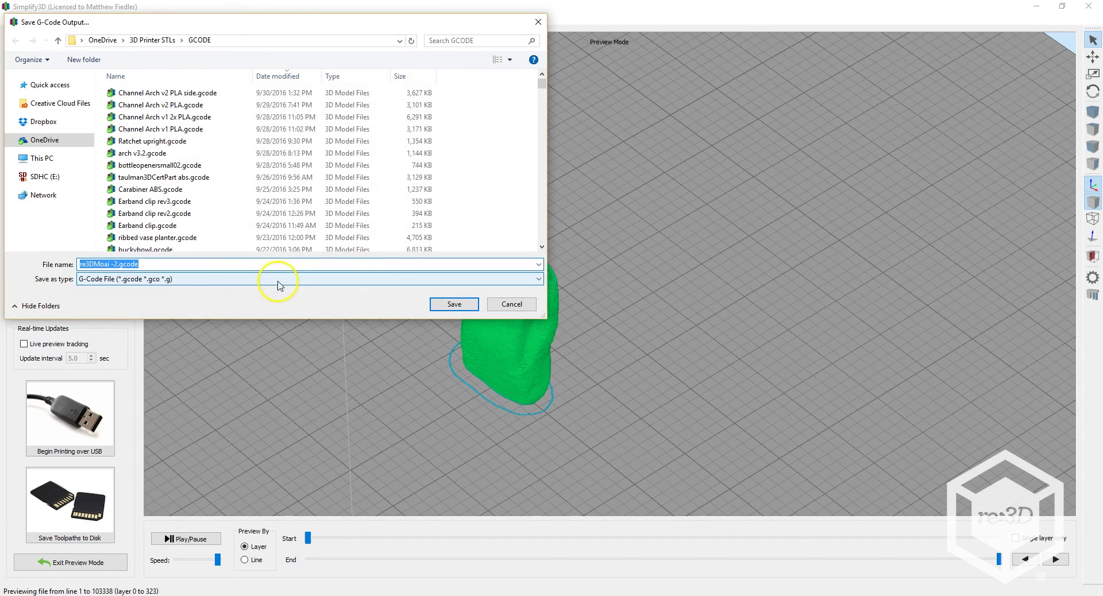
pyautogui.click(42, 176)
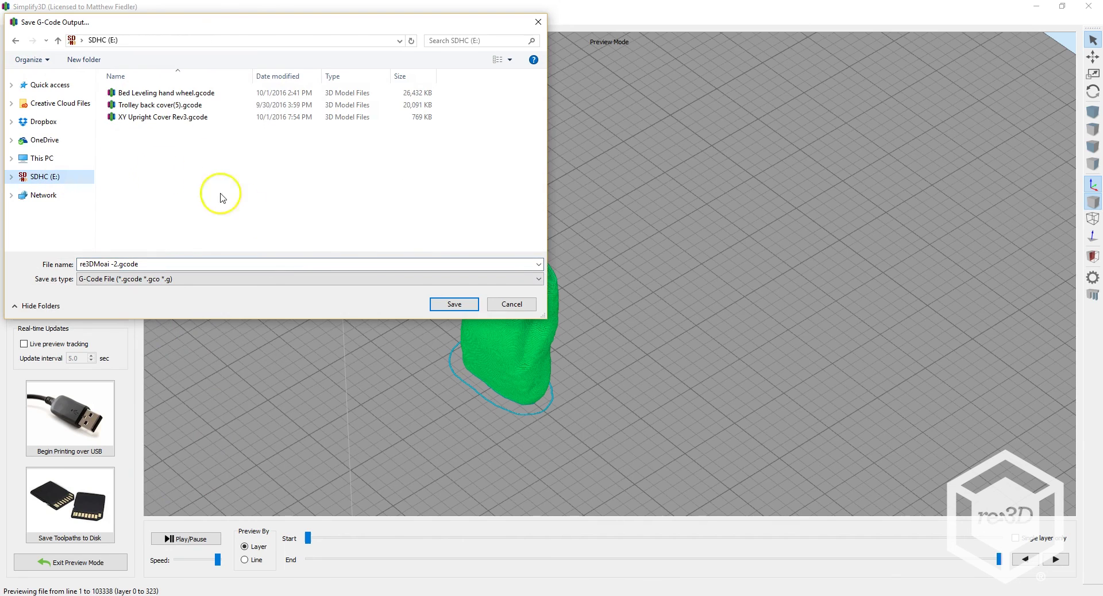